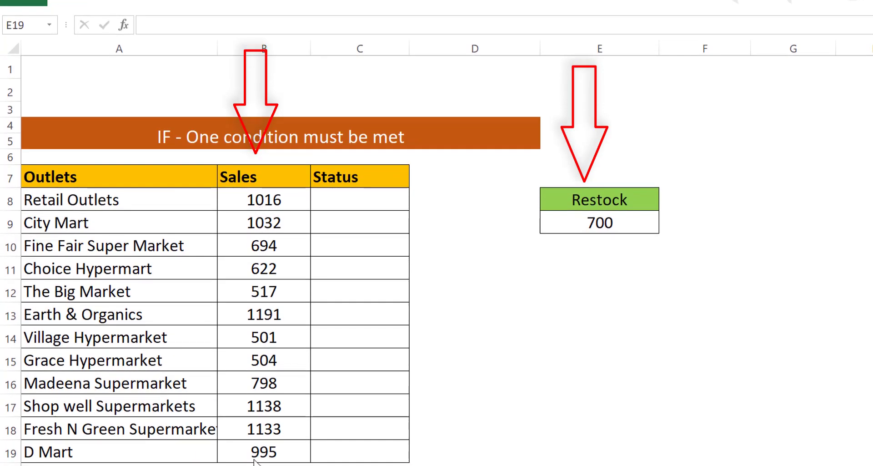
Build an IF formula in C8 that tests B8<$E$9 and returns "Restock" when the test is true.
left_click(366, 200)
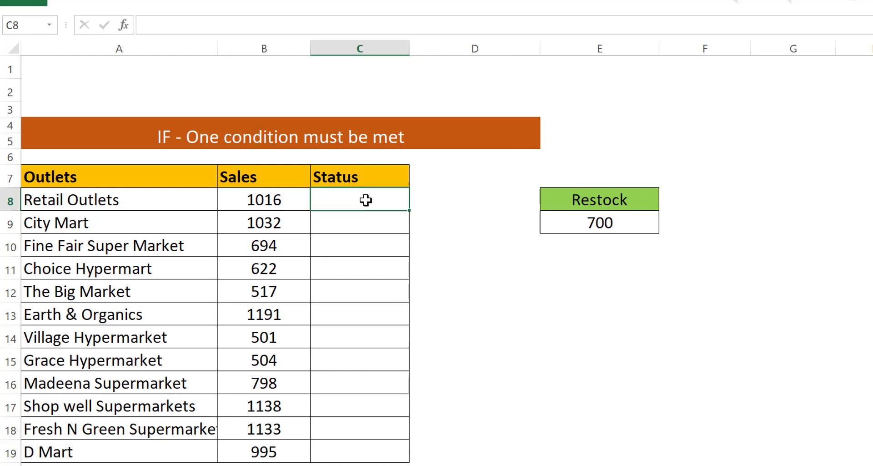
type("=if")
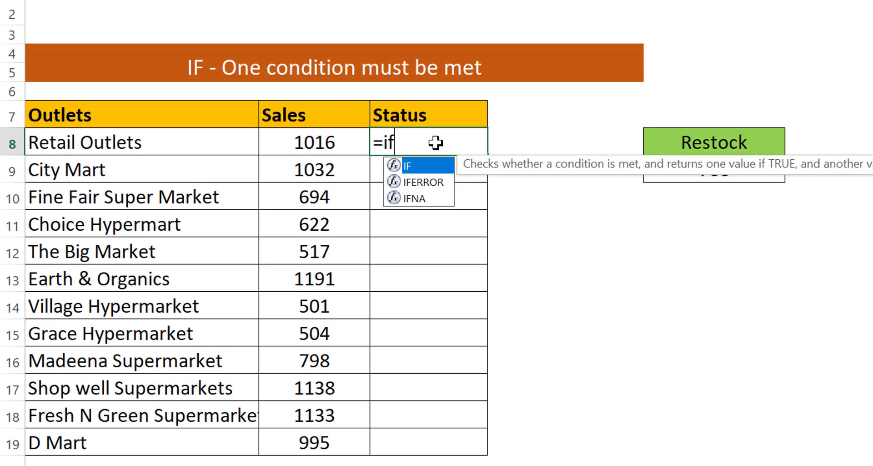
key("Tab")
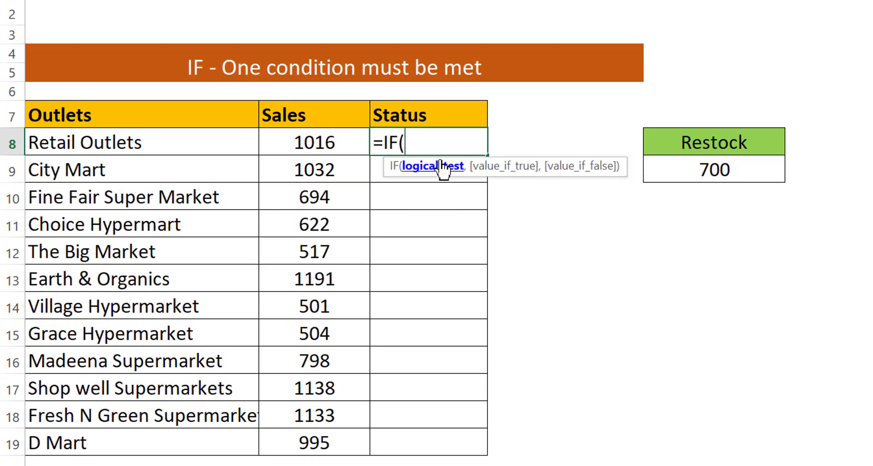
left_click(313, 142)
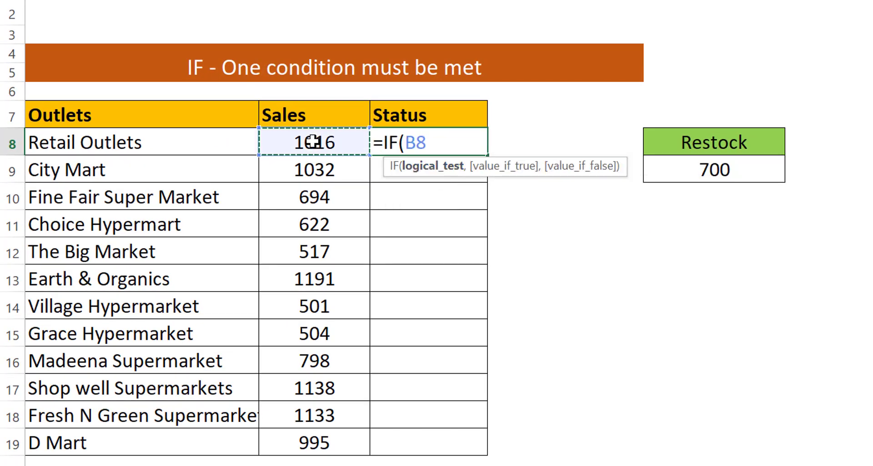
type("<")
left_click(728, 171)
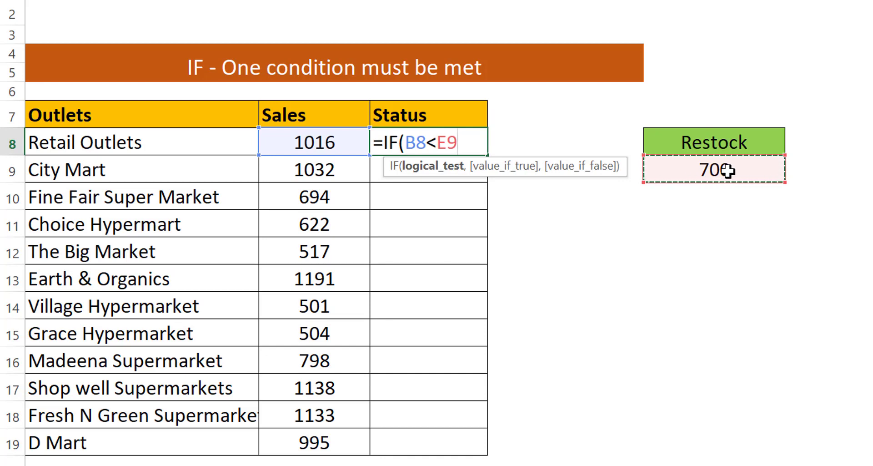
key("F4")
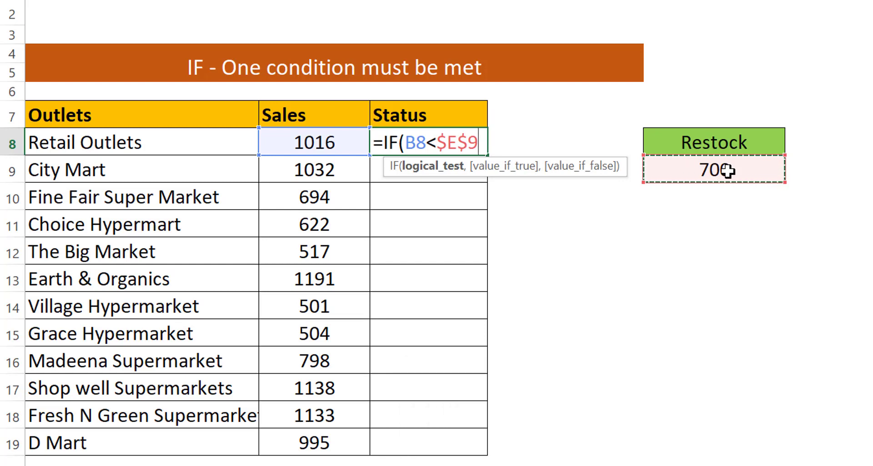
type(",")
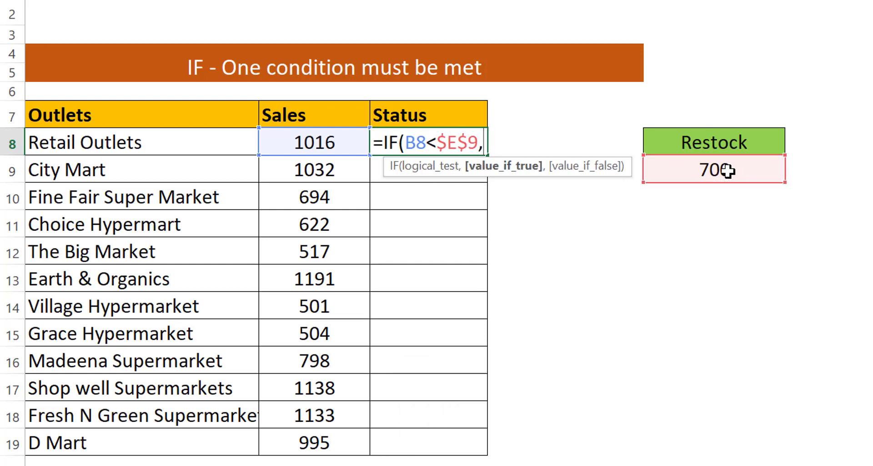
type("\"Restoc")
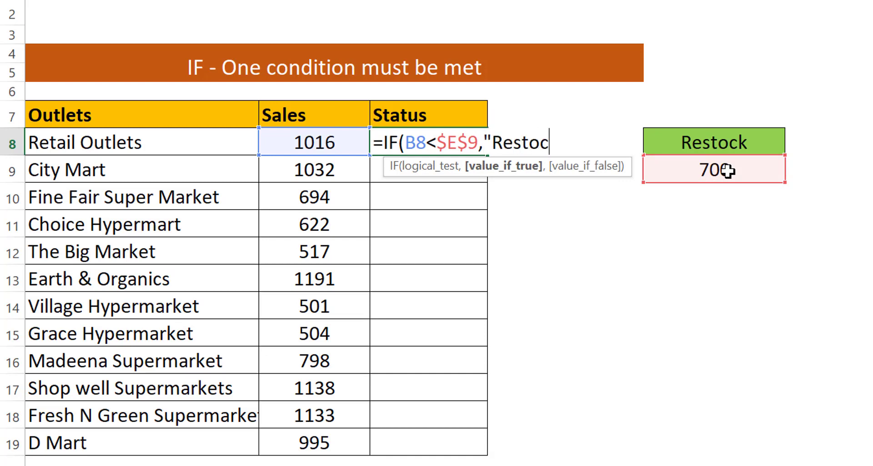
type("k\",\"")
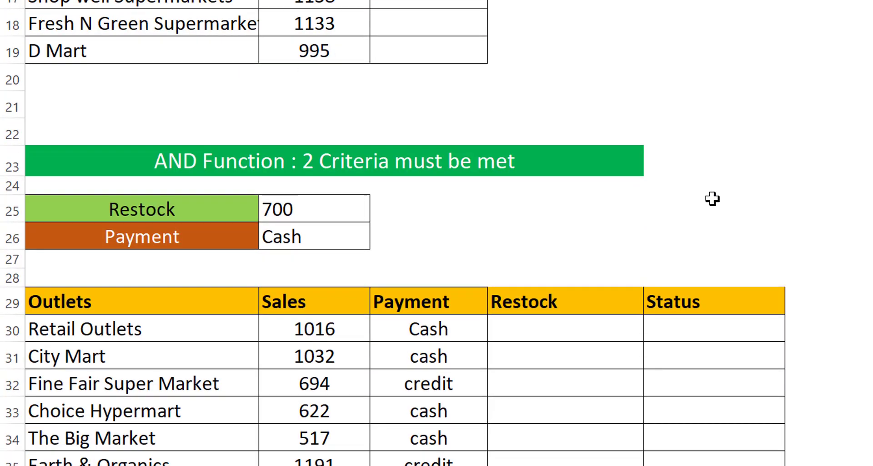
Start an AND formula in D30 of the two-criteria table with the first condition B30<$B$25.
scroll(713, 198, "down", 1)
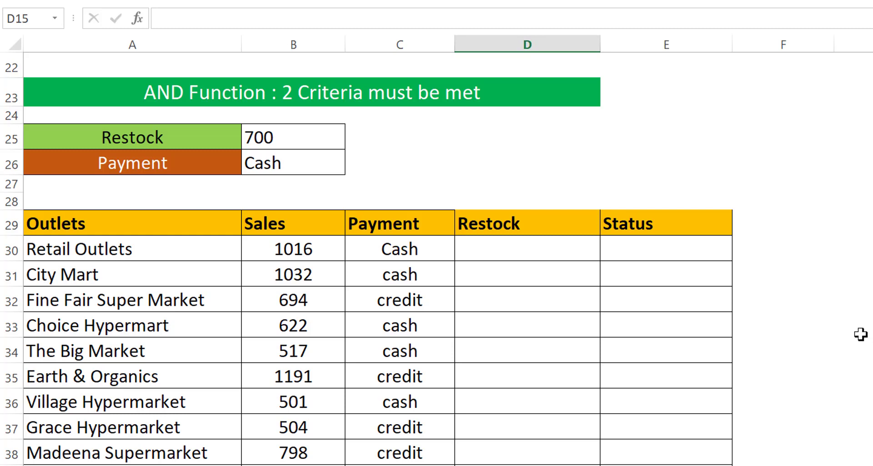
double_click(575, 257)
type("=and")
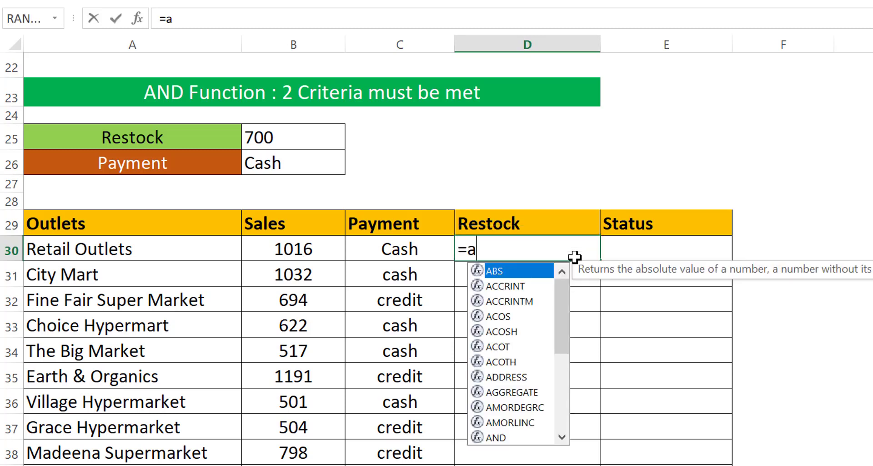
key("Tab")
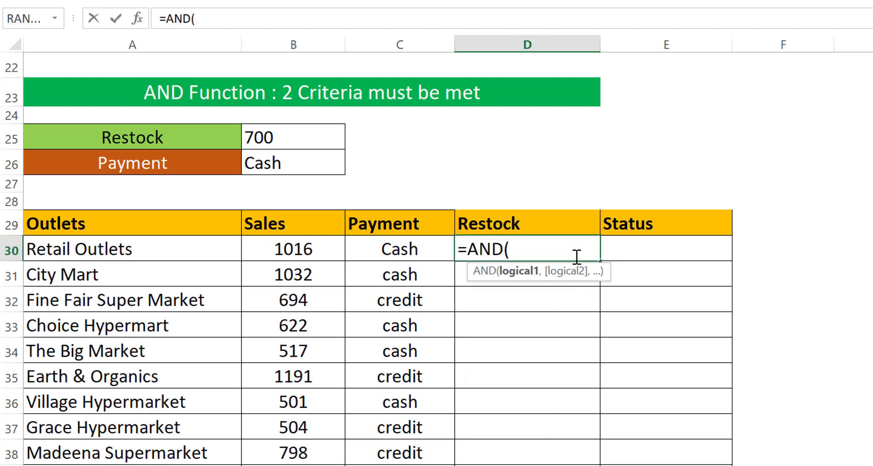
left_click(319, 250)
type("<")
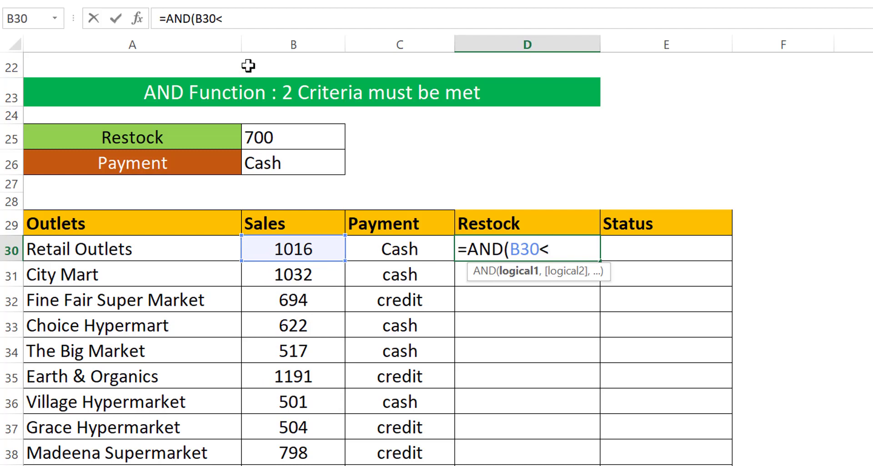
left_click(263, 136)
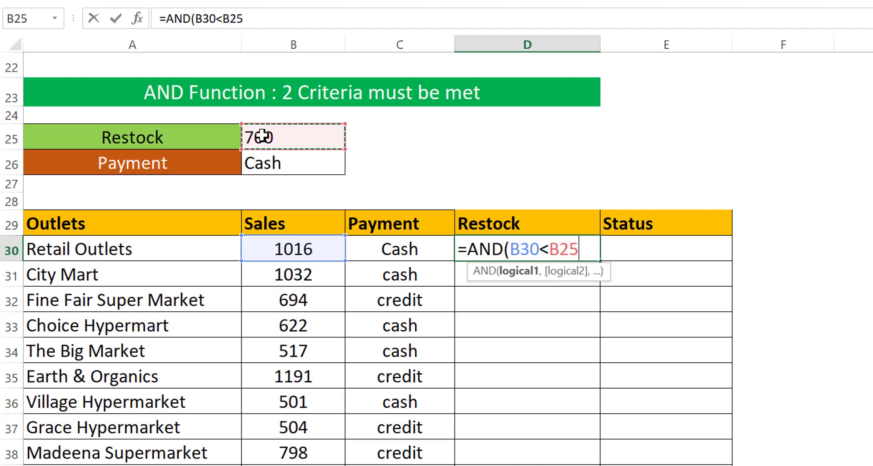
key("F4")
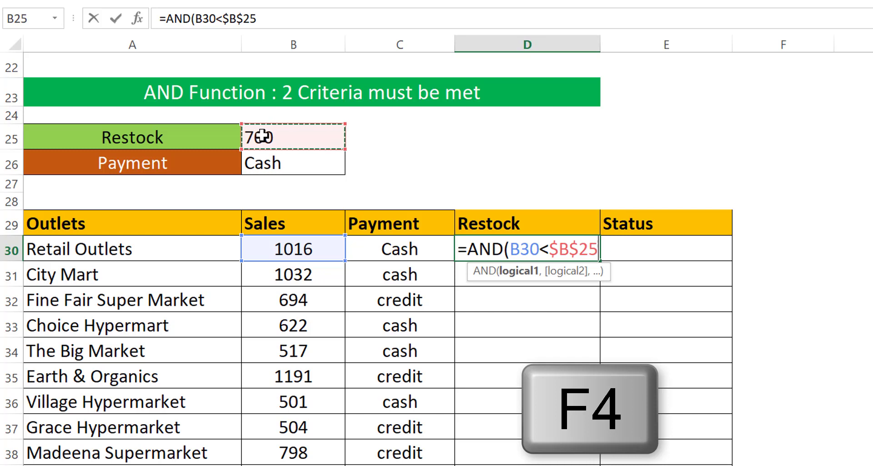
Add the second condition C30=$B$26 to the AND formula in D30 and complete it.
type(",")
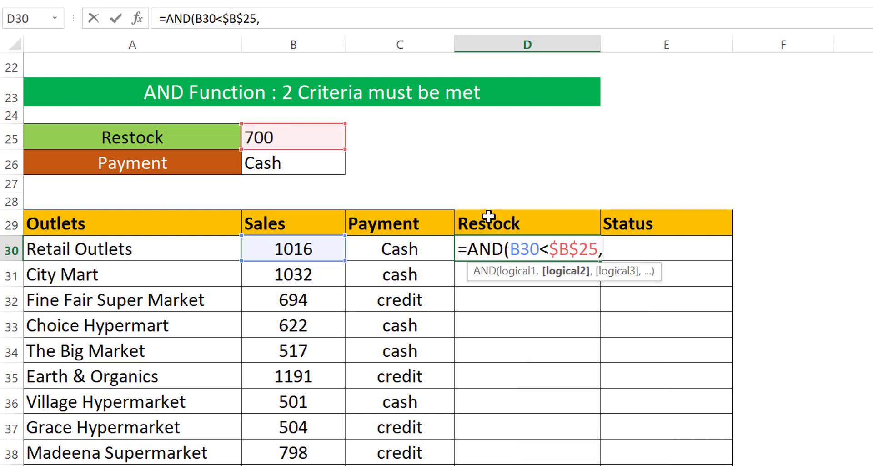
left_click(398, 247)
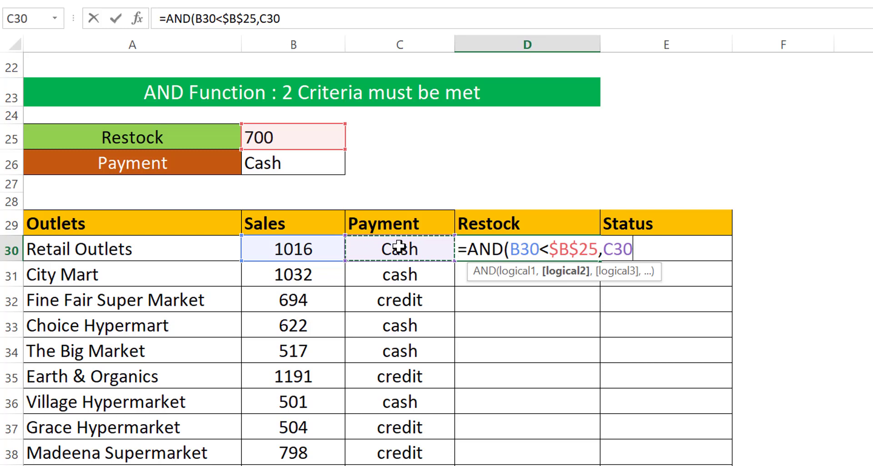
type("=")
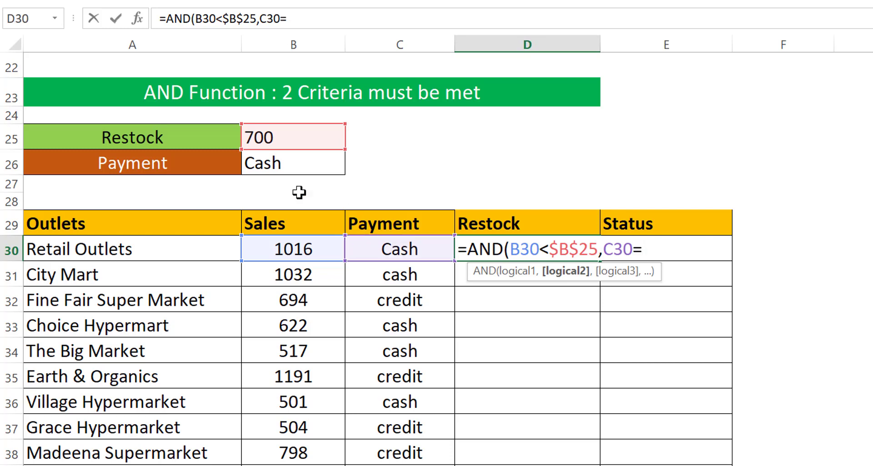
left_click(276, 162)
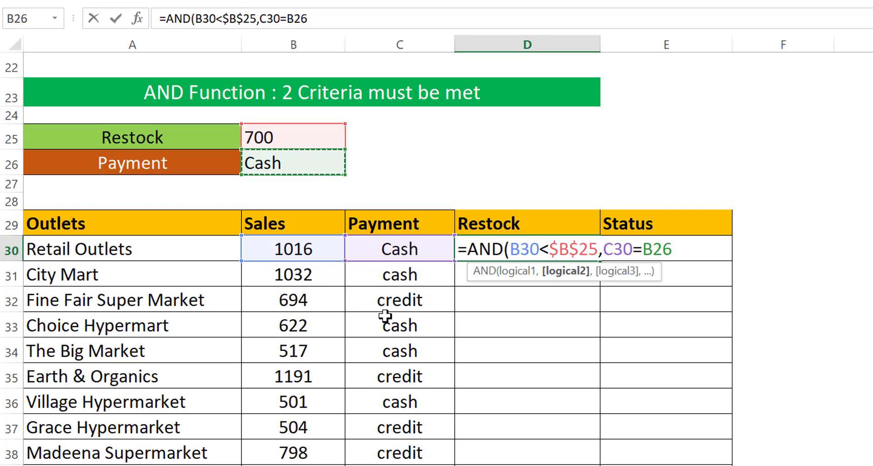
key("F4")
type(")")
key("Return")
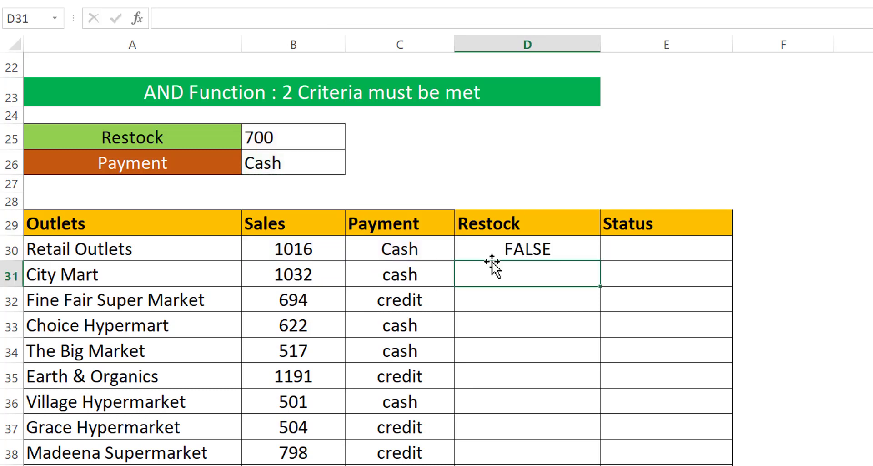
Fill the AND formula from D30 down the Restock column to the last outlet row.
left_click(494, 253)
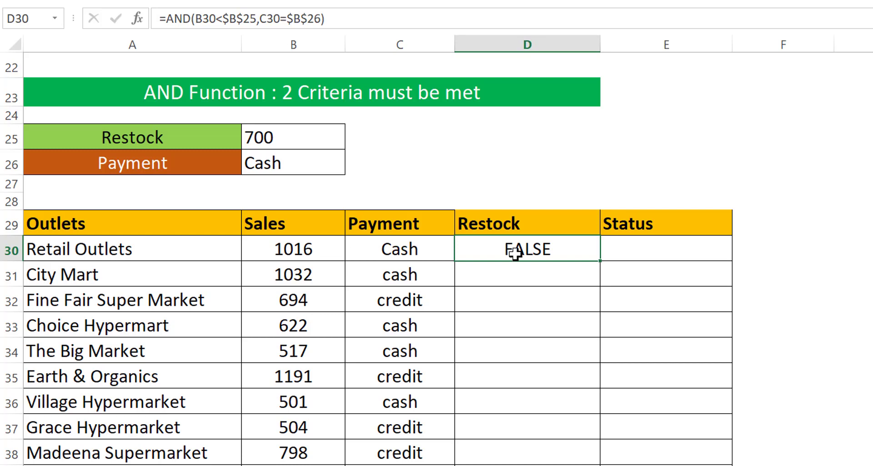
double_click(600, 262)
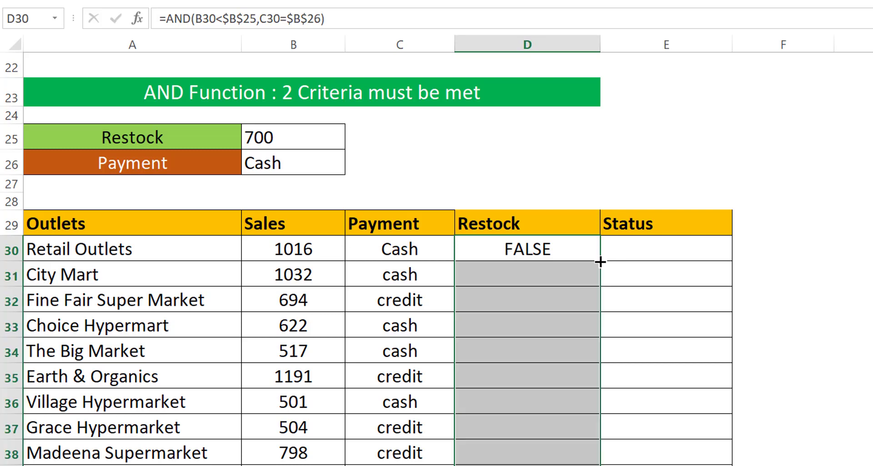
scroll(587, 278, "down", 2)
scroll(514, 290, "up", 1)
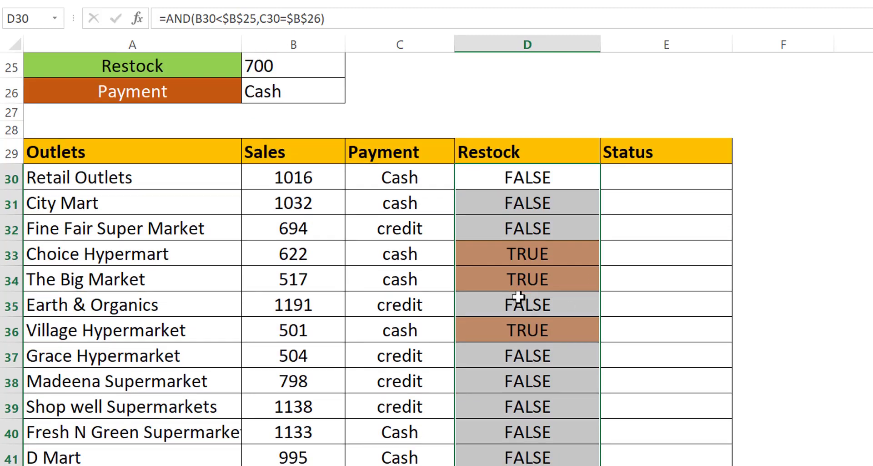
Copy the AND(B30<$B$25,C30=$B$26) expression, without its equals sign, from the formula in D30.
left_click(628, 181)
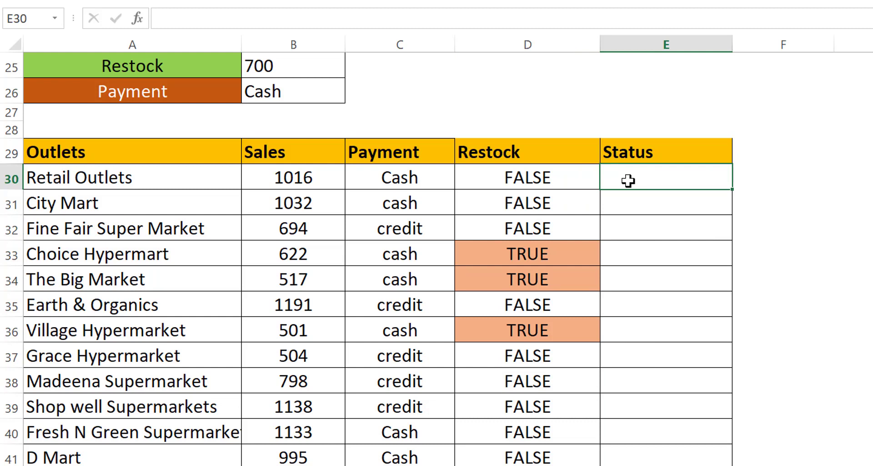
double_click(634, 186)
left_click(548, 178)
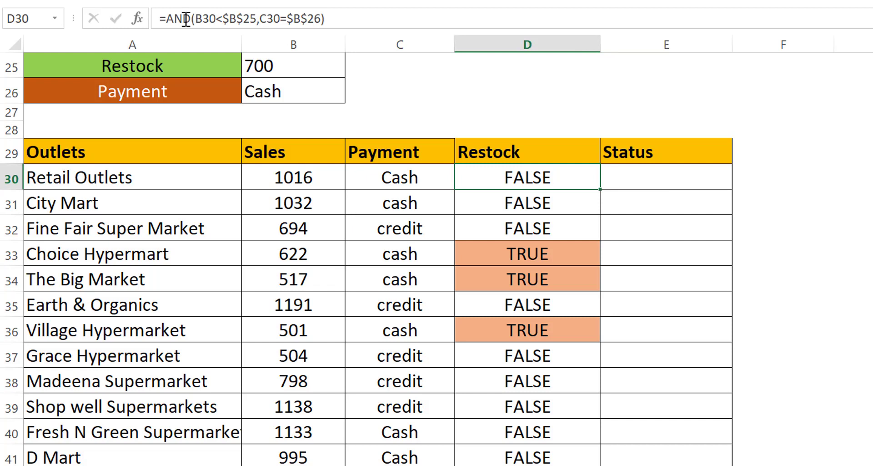
left_click_drag(166, 19, 335, 20)
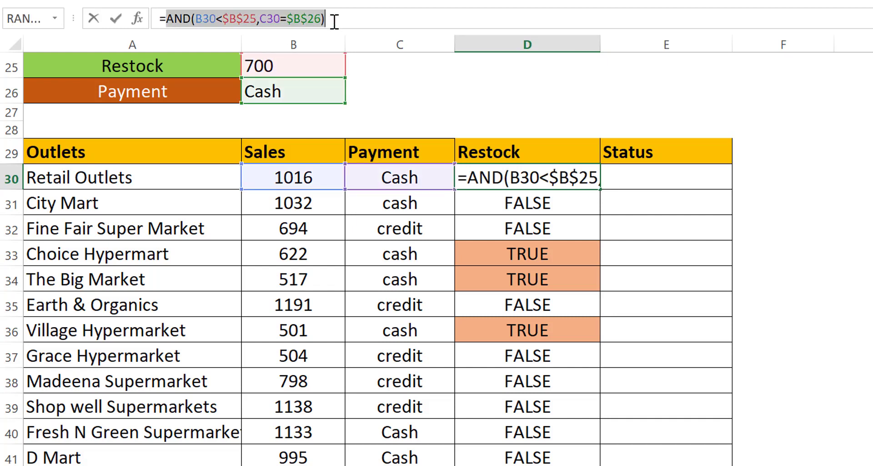
key("Escape")
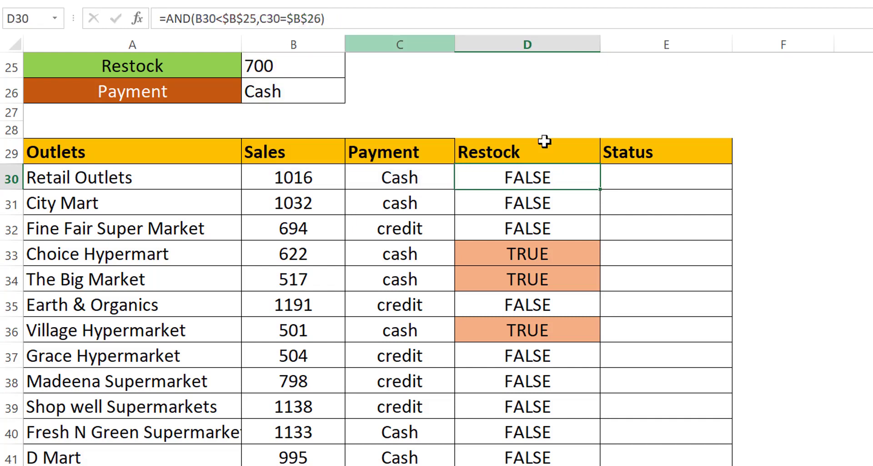
Start an IF formula in E30 of the Status column, using the copied AND(B30<$B$25,C30=$B$26) expression as its logical test.
left_click(645, 172)
type("=if")
key("Tab")
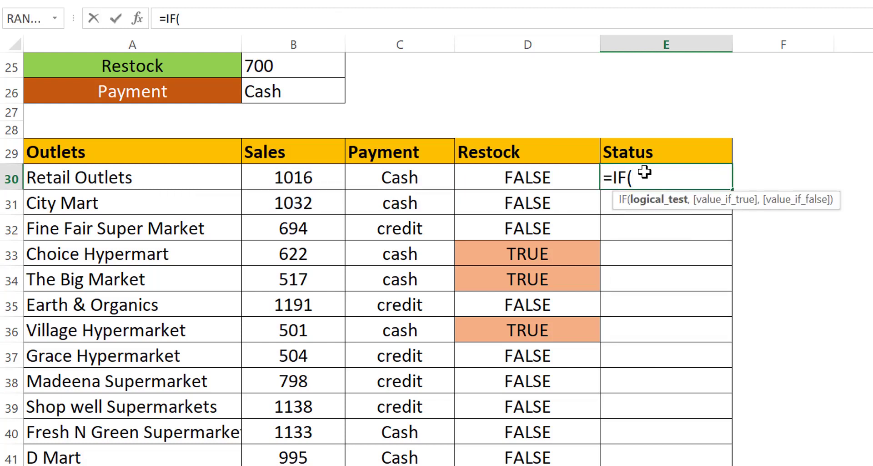
key("ctrl+v")
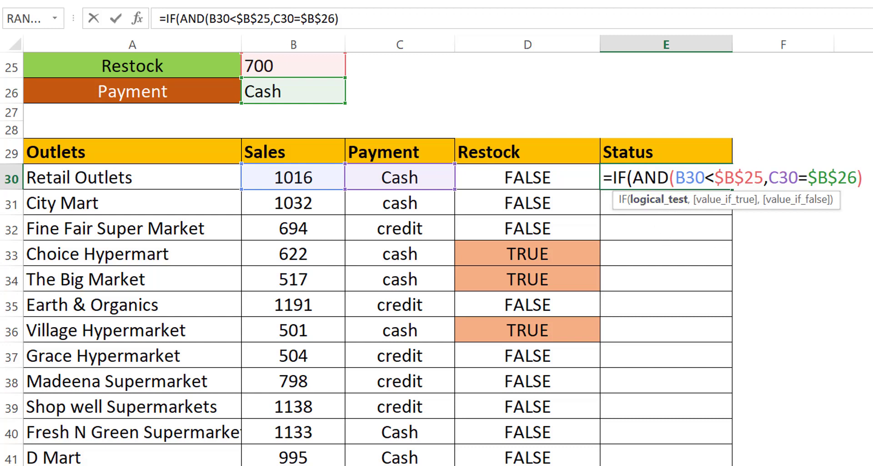
type(",")
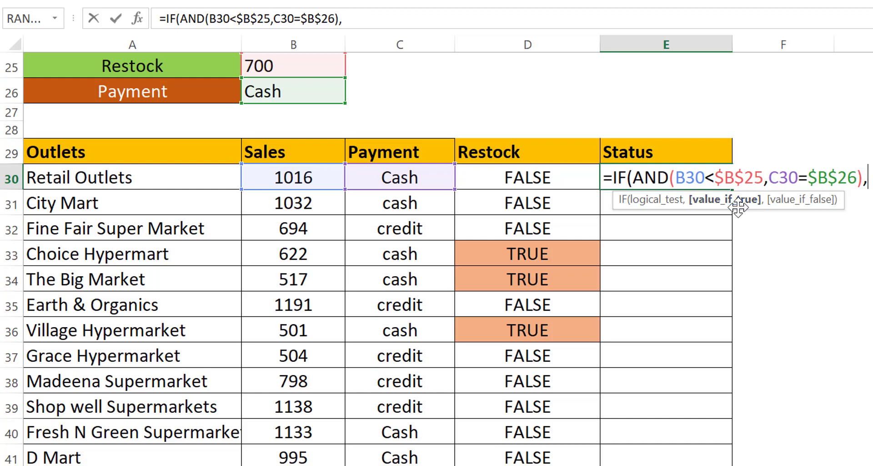
Complete the IF formula in E30 with "Restock" as the true value and "Wait" as the false value.
type("\"Re")
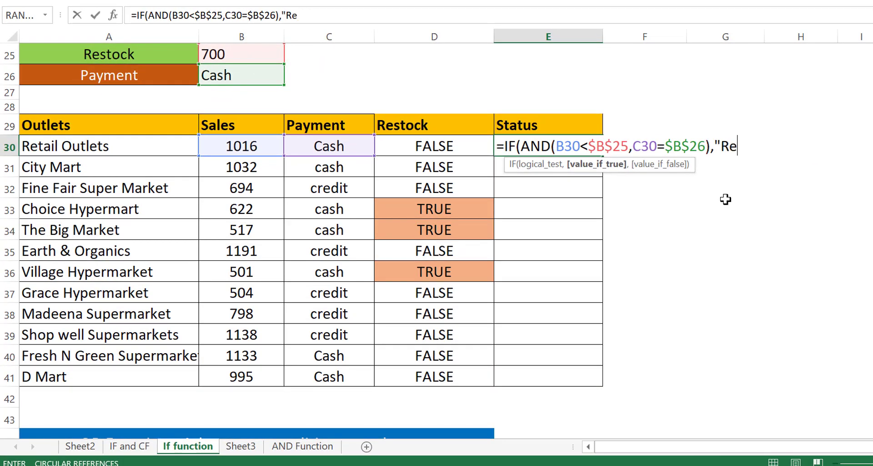
type("stock\"")
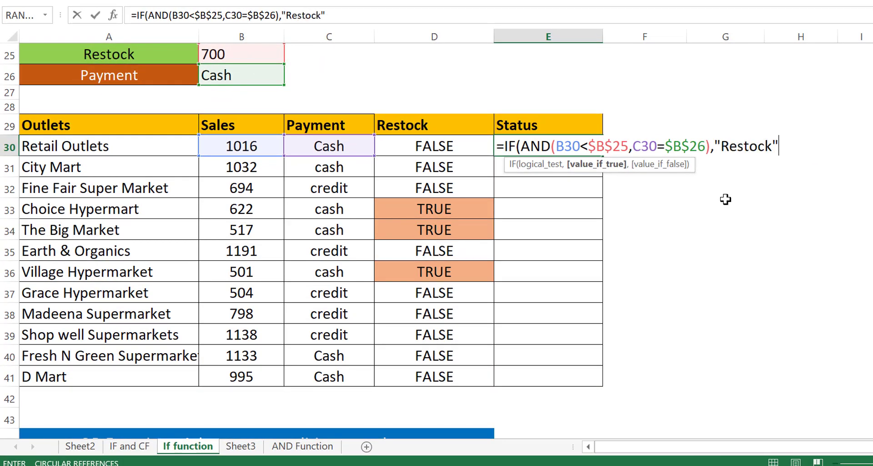
type(",")
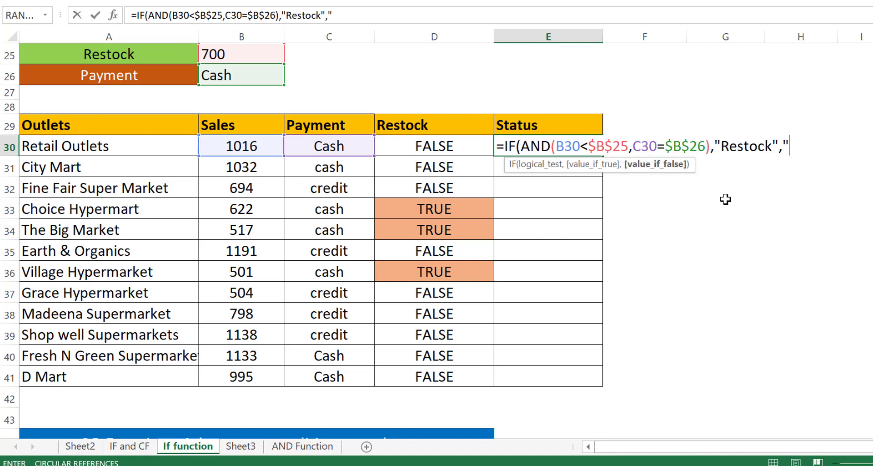
type("\"Wait")
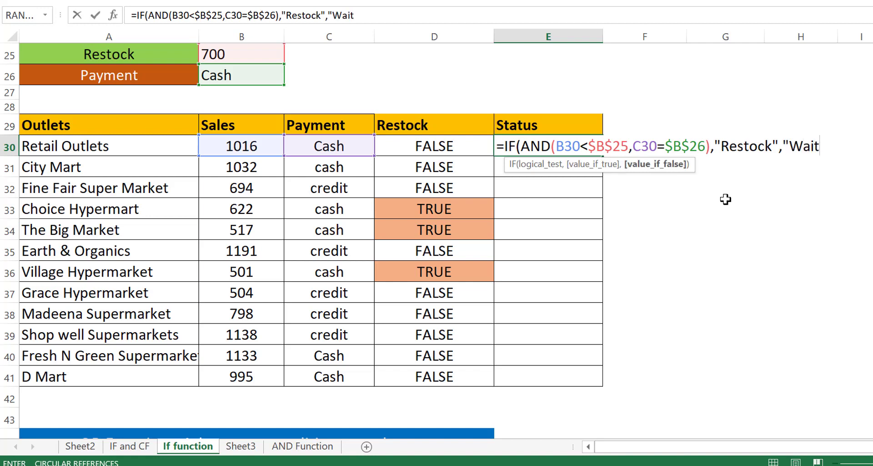
type("\")")
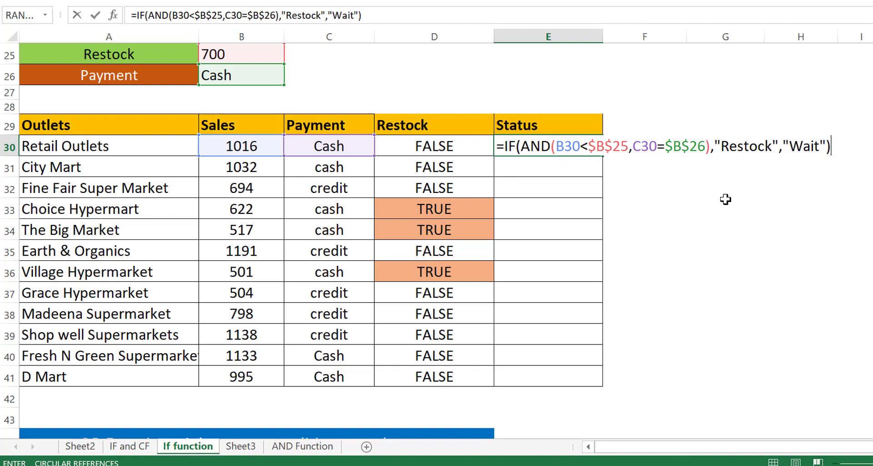
key("Return")
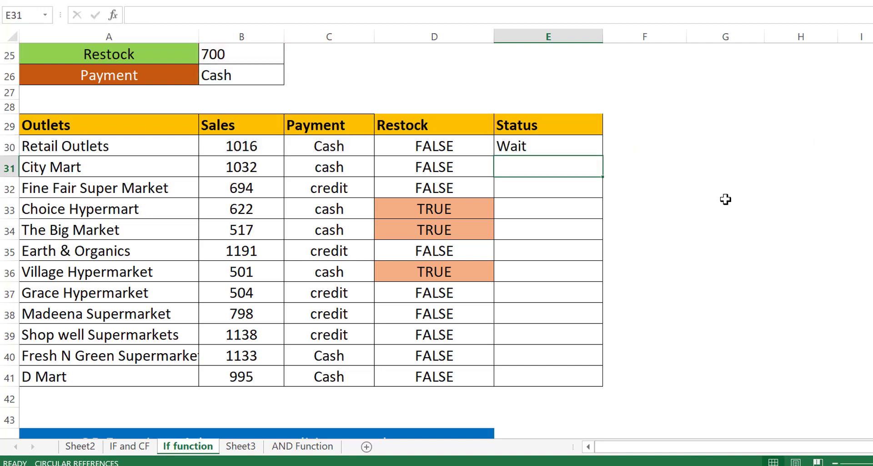
Fill the IF-AND formula from E30 down the Status column to the last outlet row.
left_click(511, 148)
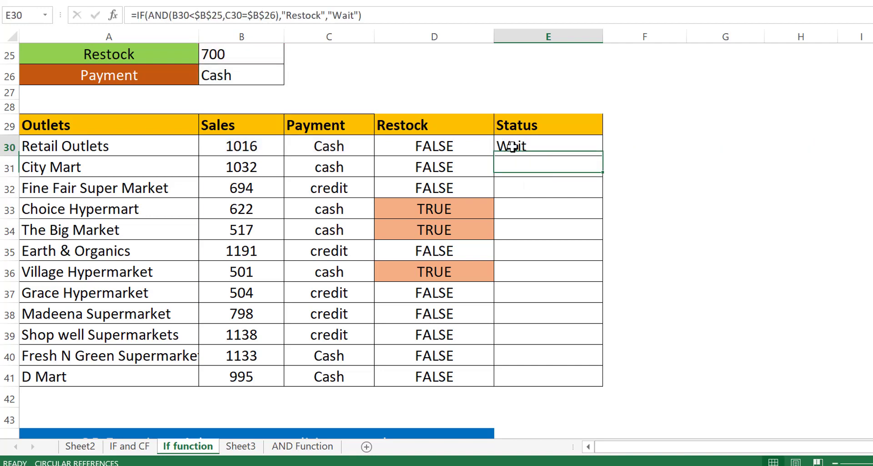
double_click(603, 155)
left_click(665, 224)
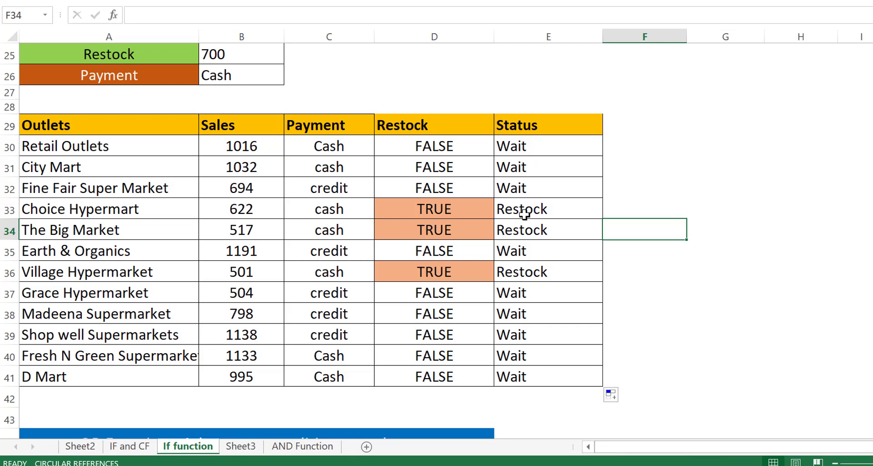
Start an OR formula in E50 of the OR Function table with the first condition C50=$B$46.
scroll(508, 237, "down", 5)
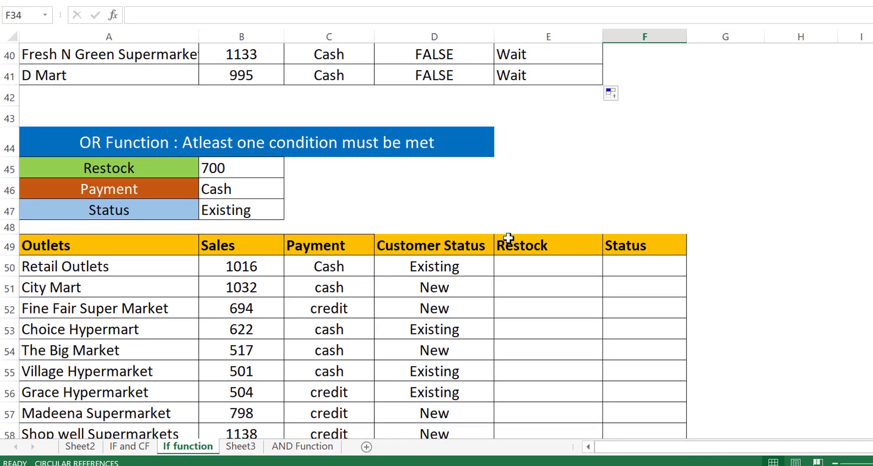
scroll(514, 275, "down", 1)
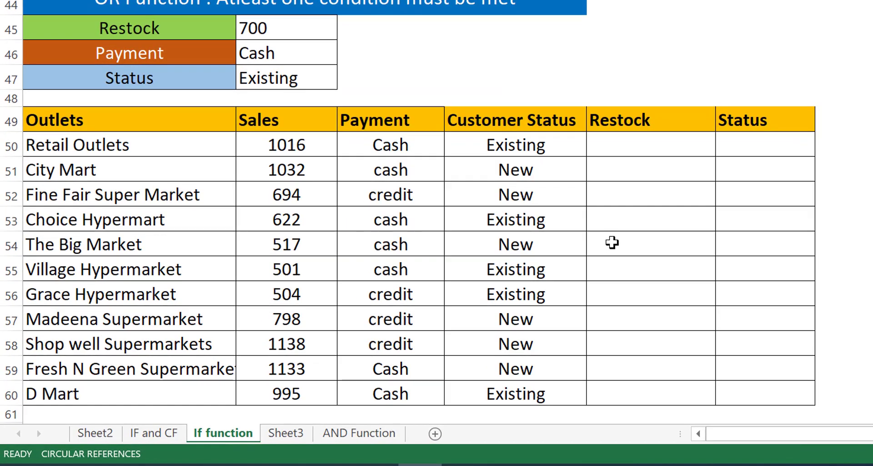
left_click(662, 146)
type("=or")
key("Tab")
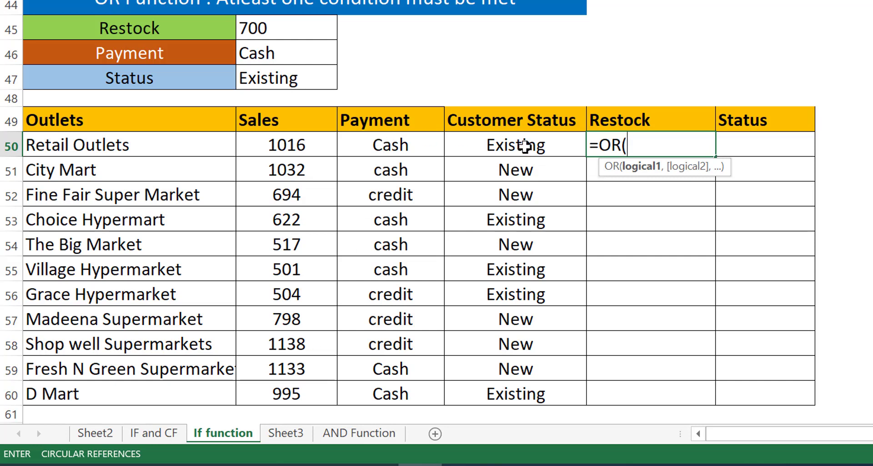
left_click(384, 144)
type("=")
left_click(272, 53)
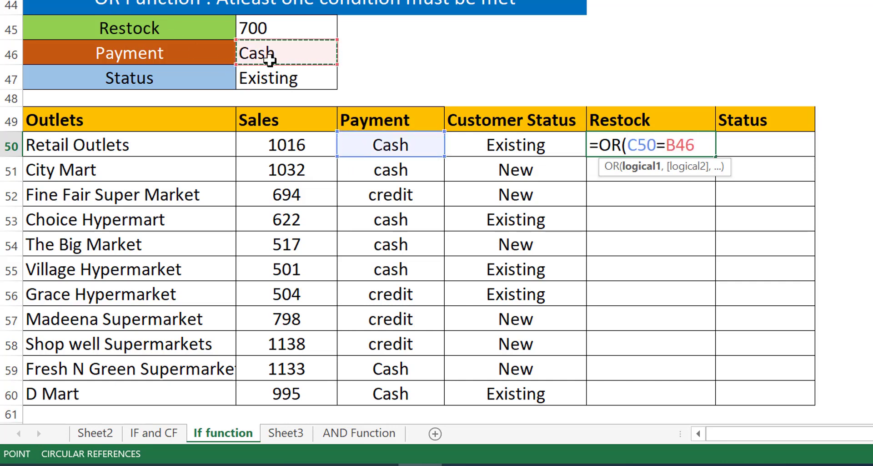
key("F4")
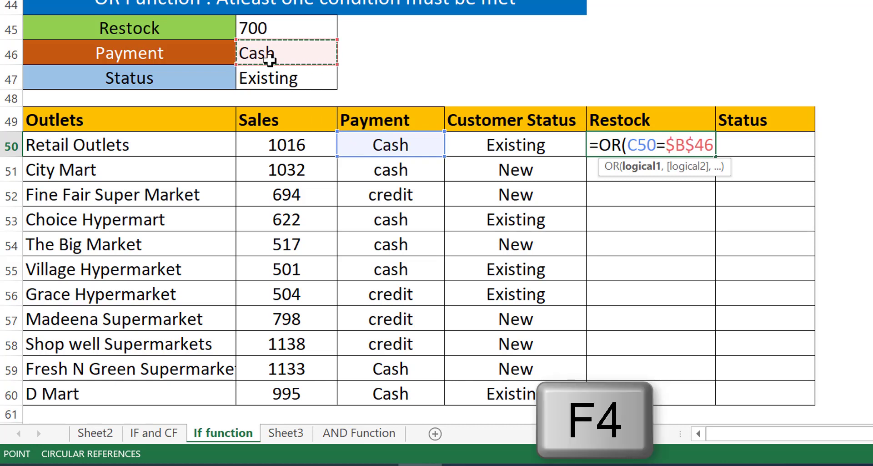
type(",")
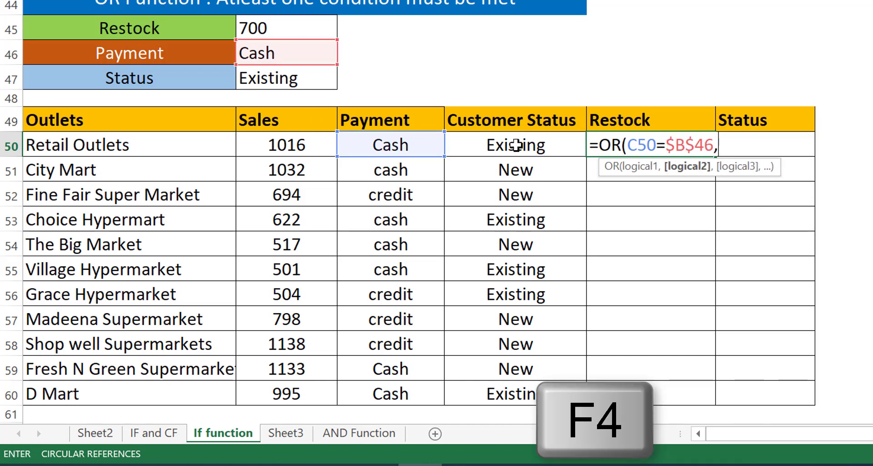
Add the second condition D50=$B$47 to the OR formula in E50 and complete it.
left_click(515, 146)
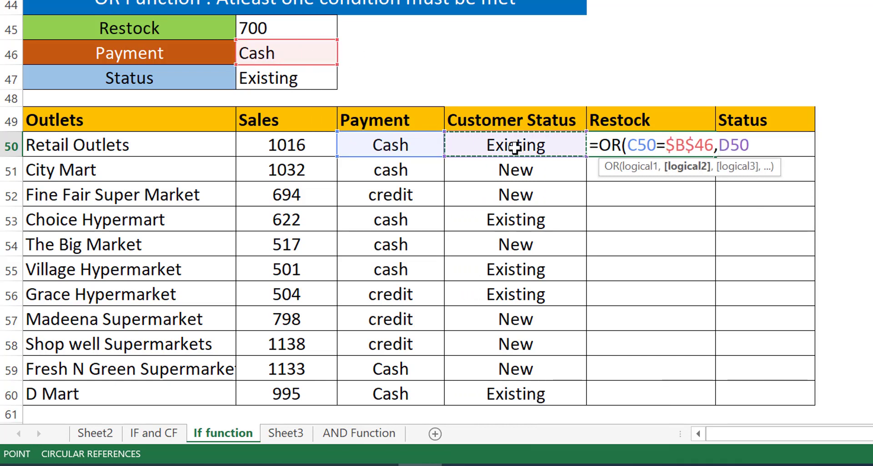
type("=")
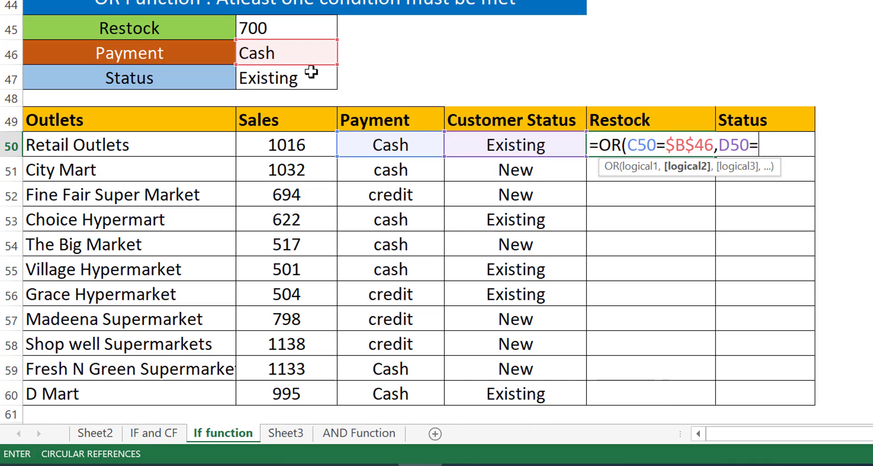
left_click(311, 72)
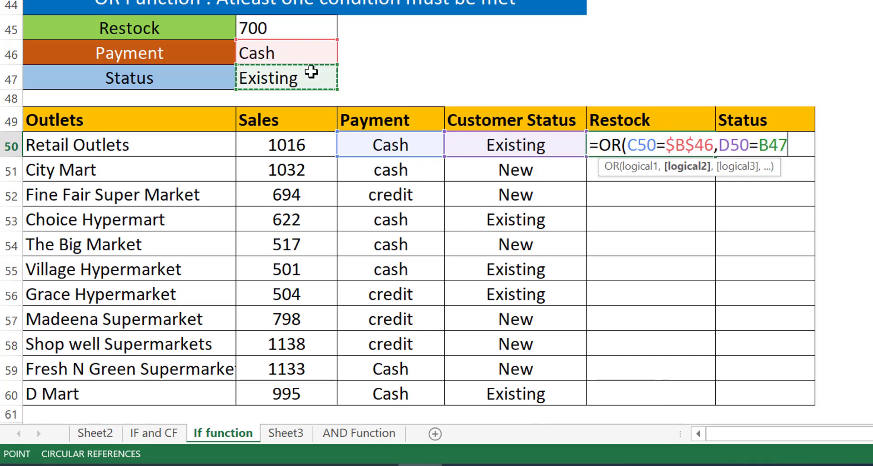
key("F4")
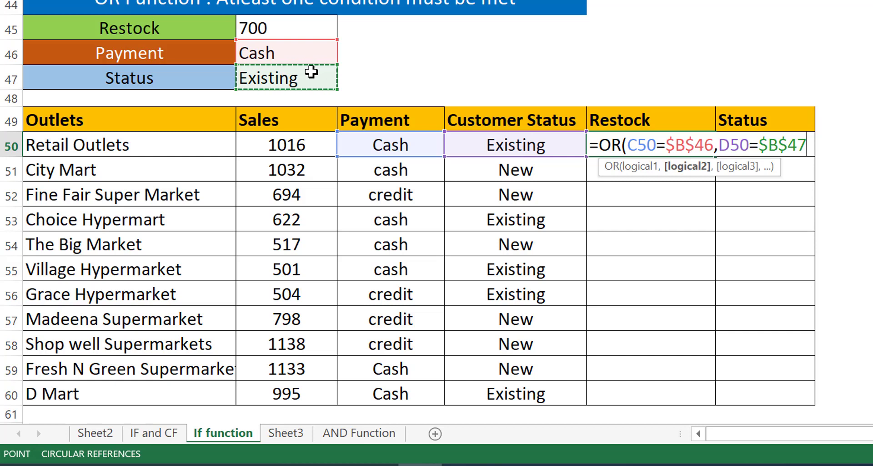
type(")")
key("Return")
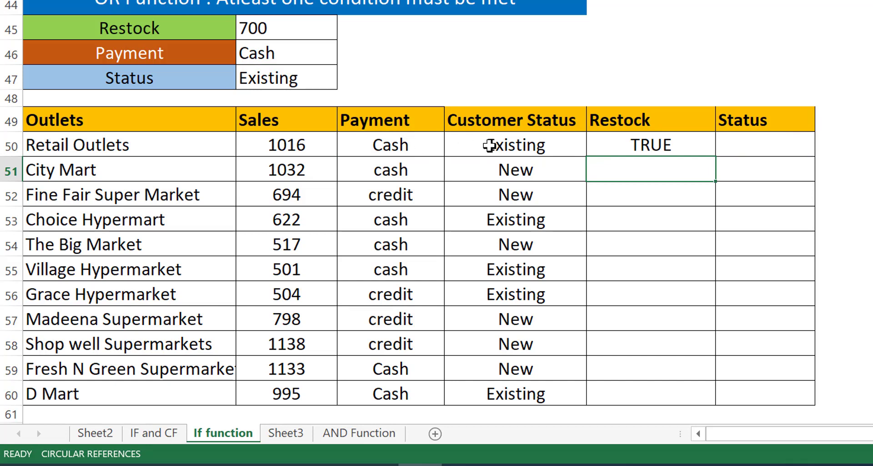
Fill the OR formula from E50 down the Restock column to the last outlet row.
left_click(666, 145)
left_click_drag(713, 158, 714, 158)
double_click(713, 157)
scroll(713, 172, "down", 1)
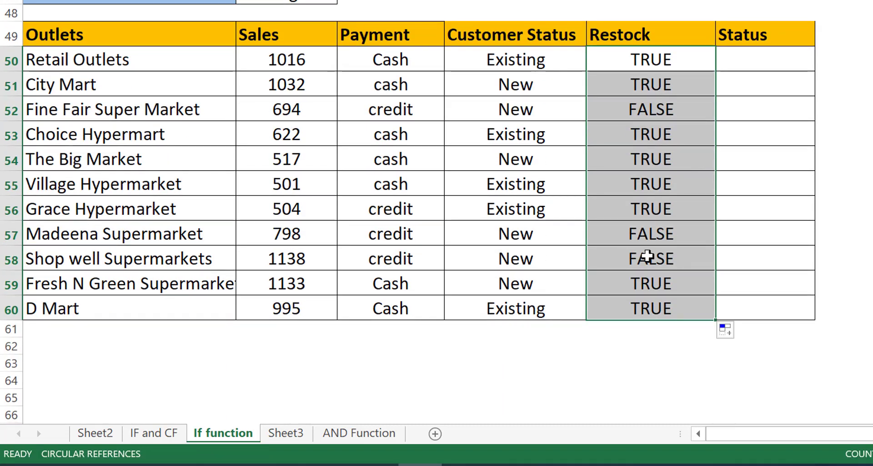
Copy the OR(C50=$B$46,D50=$B$47) expression, without its equals sign, from the formula in E50.
left_click(742, 66)
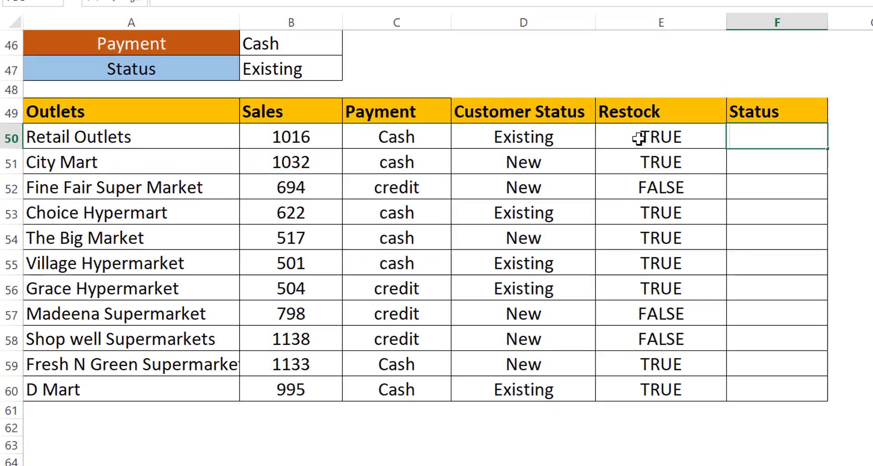
left_click(639, 138)
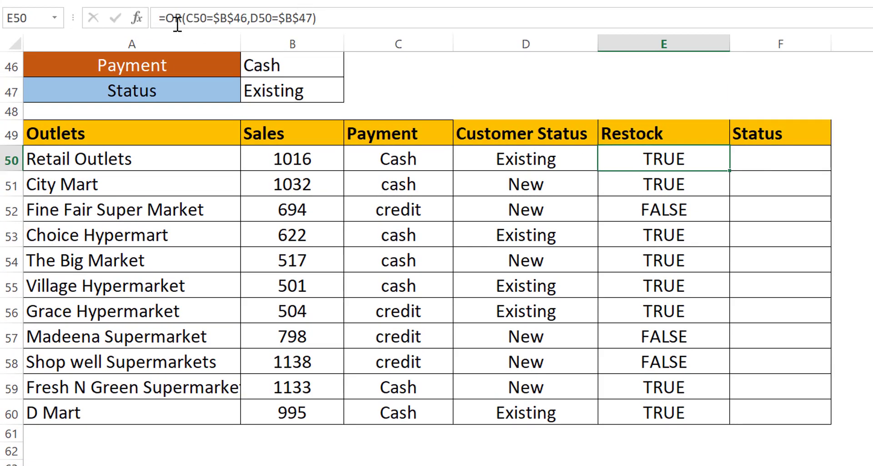
left_click_drag(169, 17, 383, 17)
key("ctrl+c")
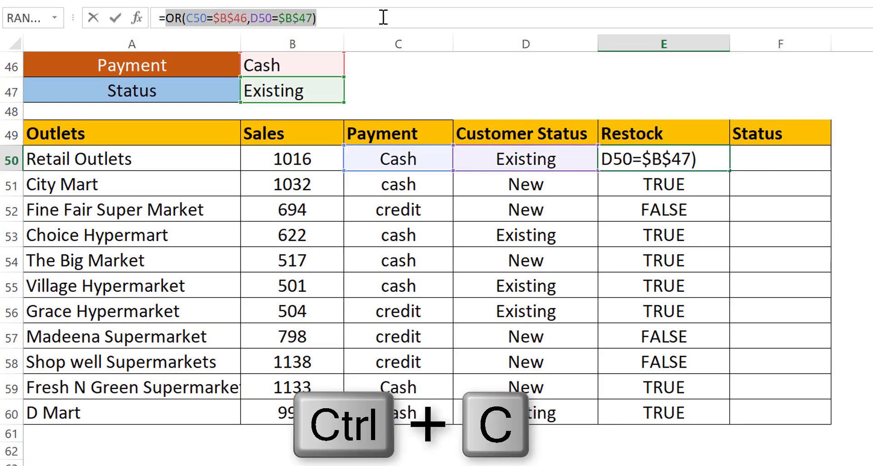
key("Escape")
Start an IF formula in F50 of the Status column, using the copied OR(C50=$B$46,D50=$B$47) expression as its logical test.
left_click(780, 155)
type("=")
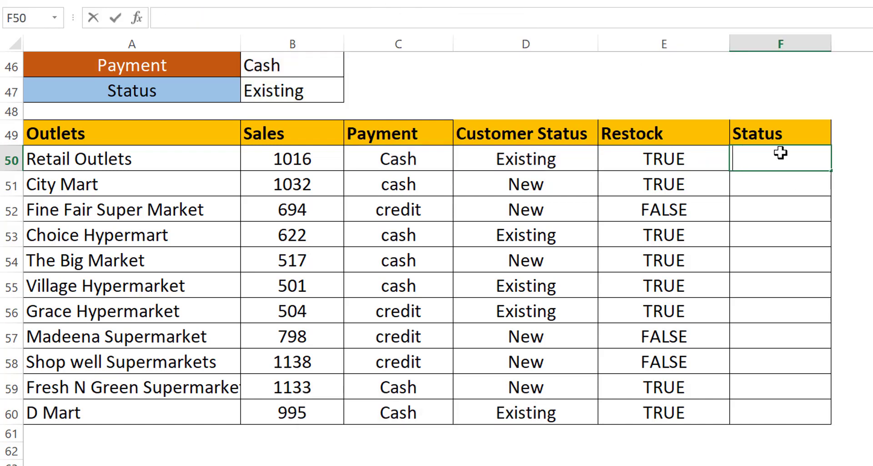
type("IF(")
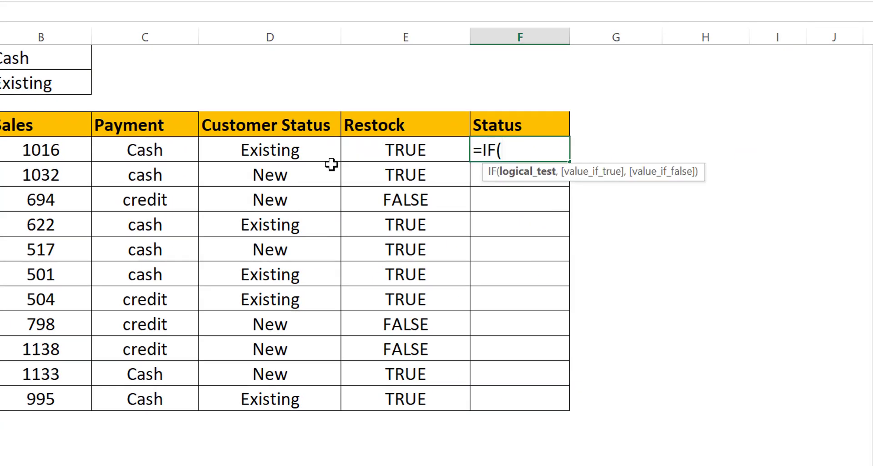
key("ctrl+v")
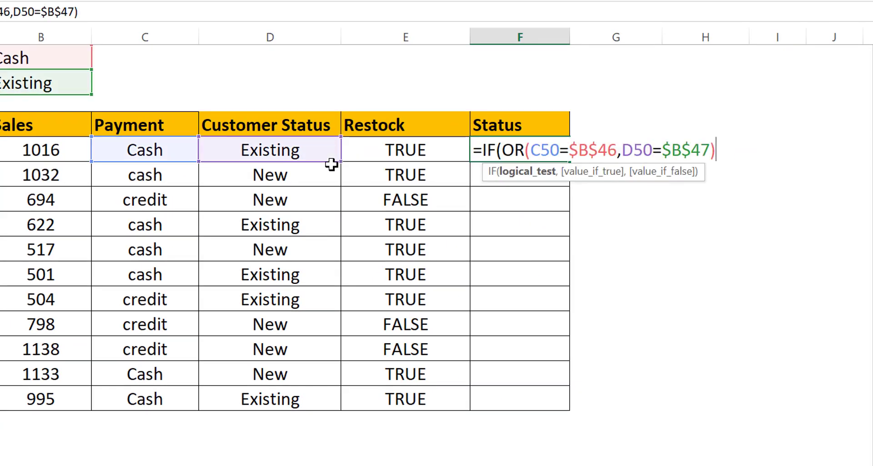
type(",")
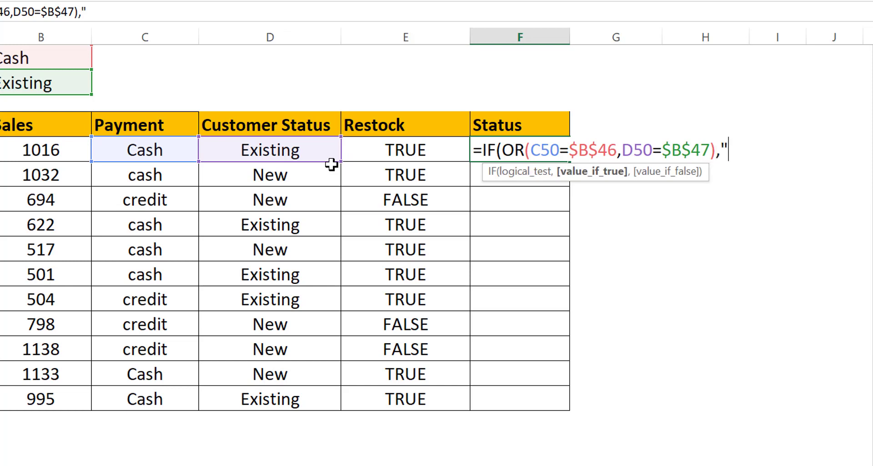
Complete the IF formula in F50 with "Restock" as the true value and "Wait" as the false value.
type("\"Restock\"")
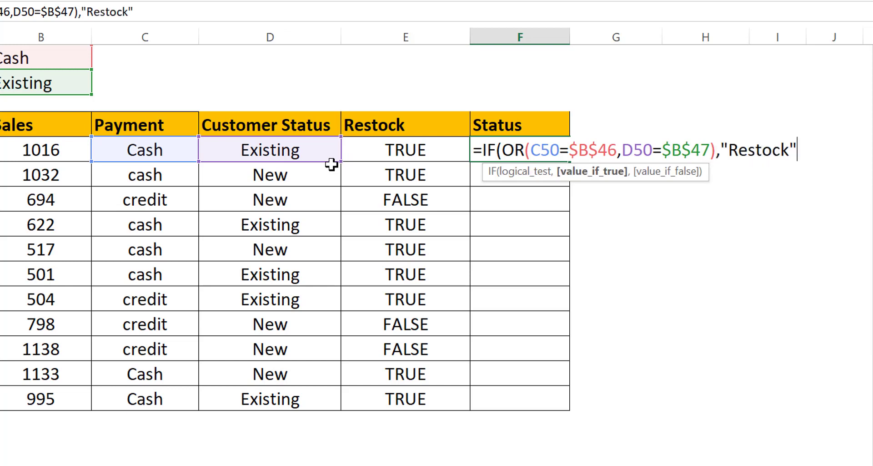
type(",\"Wait")
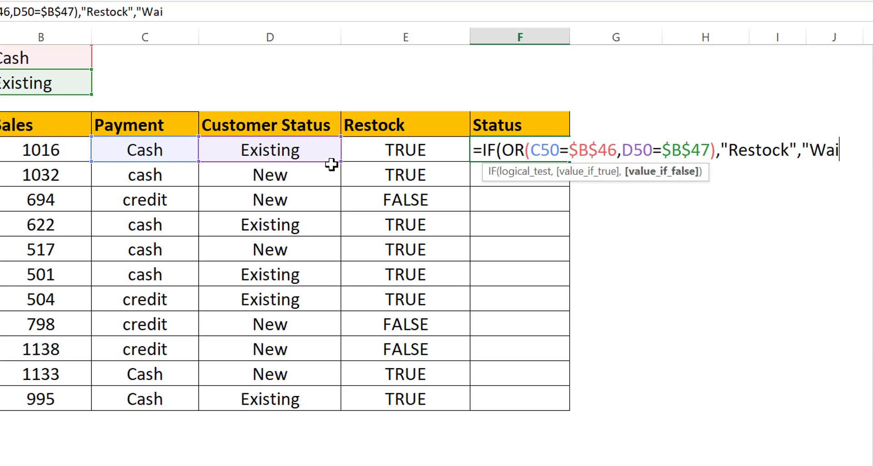
type("\")")
key("Return")
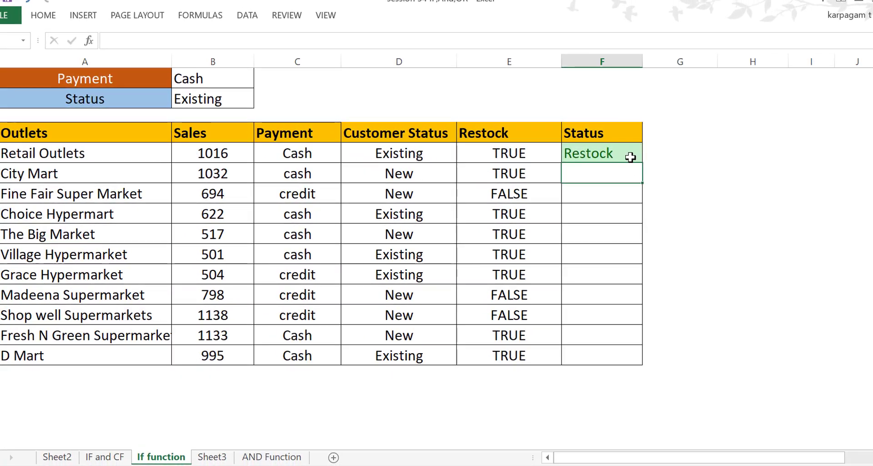
Fill the IF-OR formula from F50 down the Status column to the last outlet row.
left_click(631, 156)
double_click(643, 162)
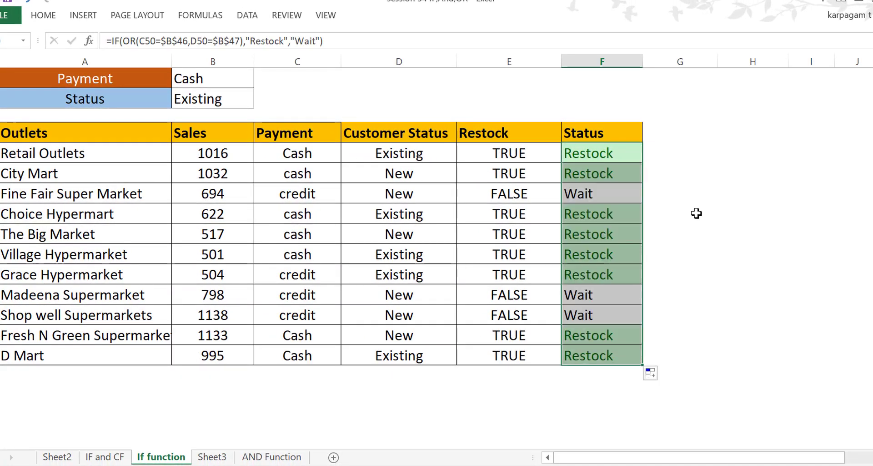
left_click(696, 214)
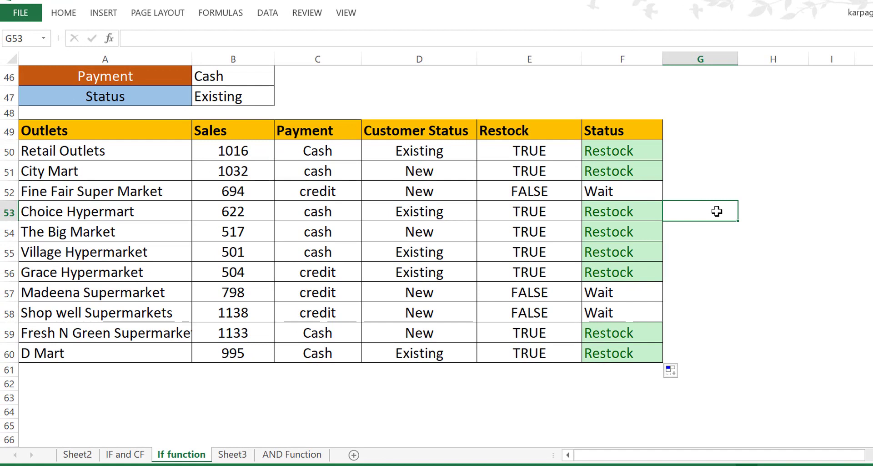
Check the Status results in the OR table against the Payment and Customer Status values of Retail Outlets, City Mart and Grace Hypermarket.
left_click(647, 150)
left_click(398, 150)
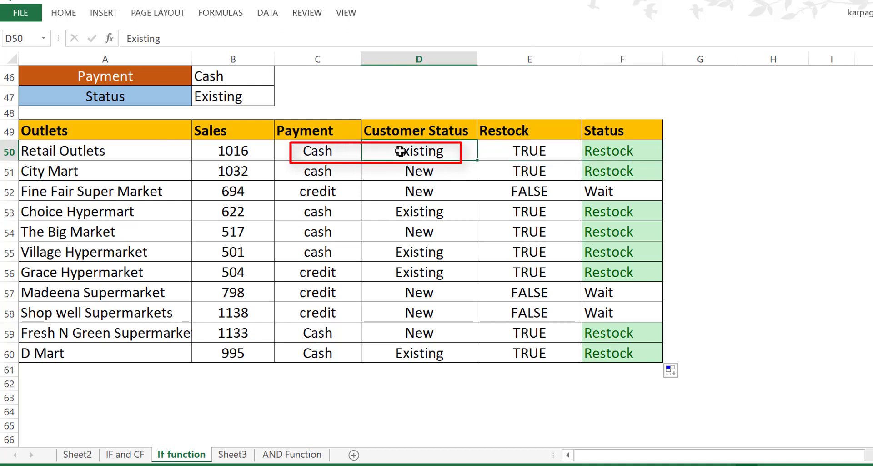
left_click(341, 152)
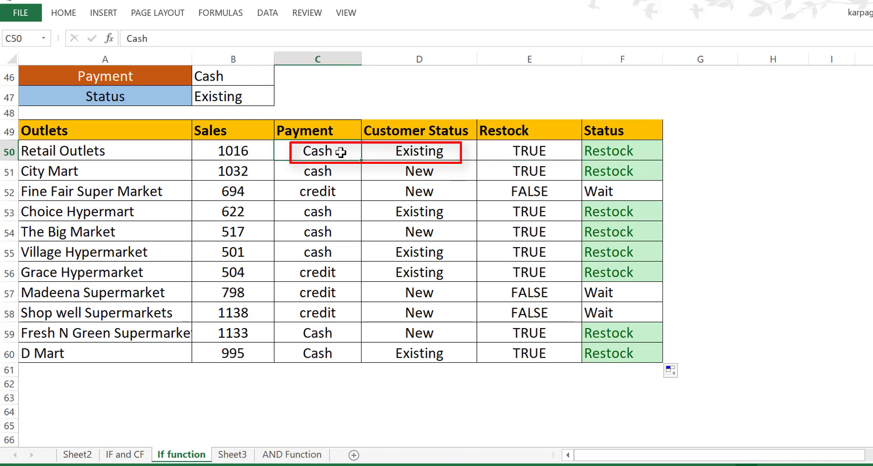
left_click(333, 172)
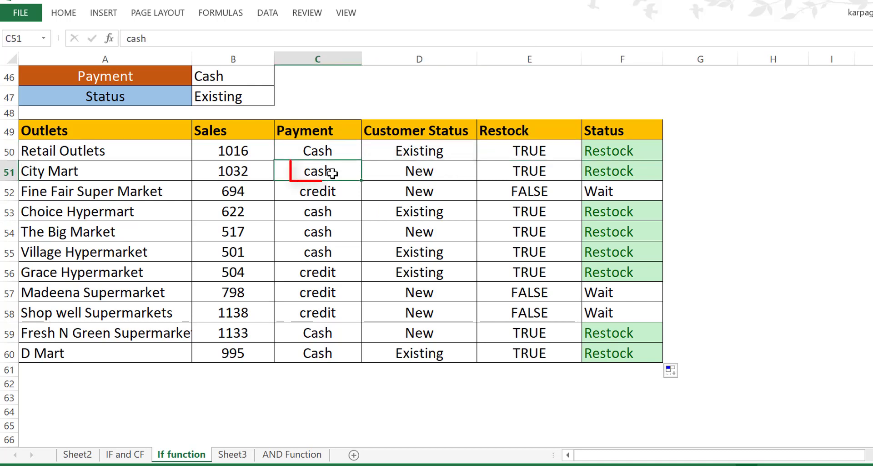
left_click(411, 174)
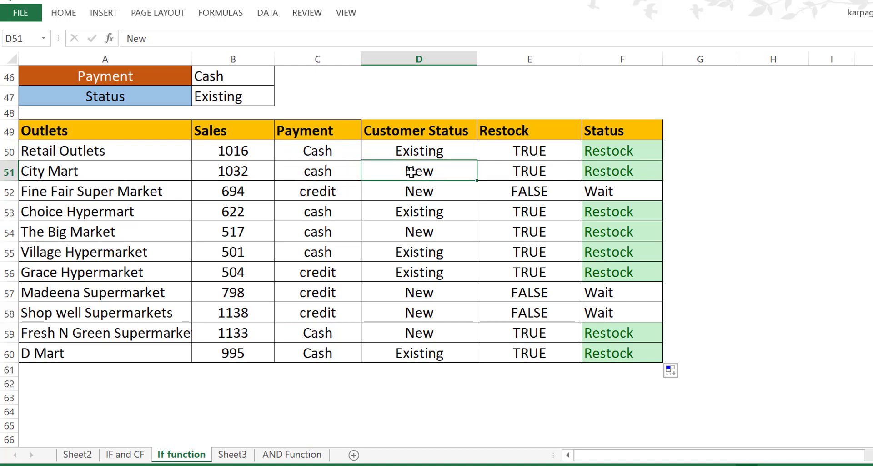
scroll(316, 273, "up", 1)
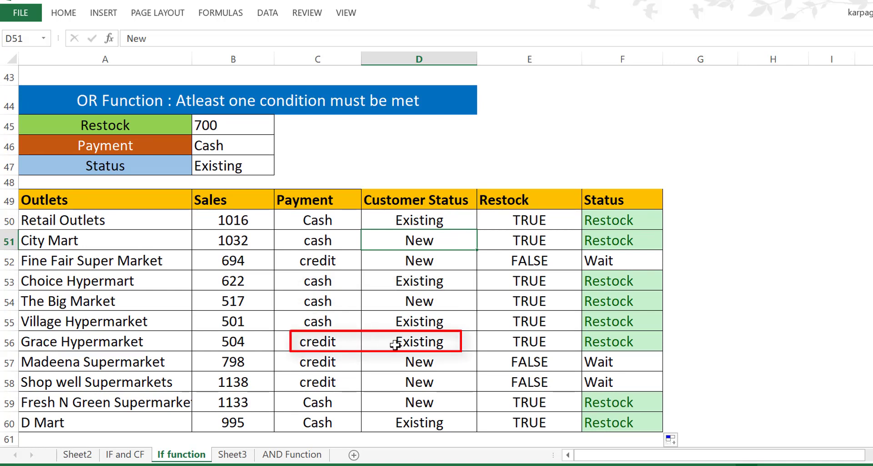
scroll(404, 344, "down", 1)
scroll(437, 341, "up", 1)
Review the IF, AND and OR sections of the sheet, comparing each table's criteria with its restock results.
scroll(435, 335, "up", 12)
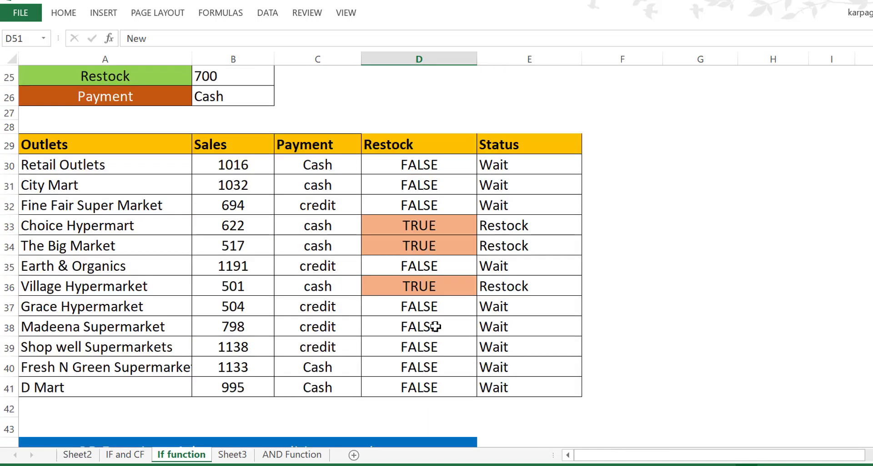
scroll(434, 327, "up", 1)
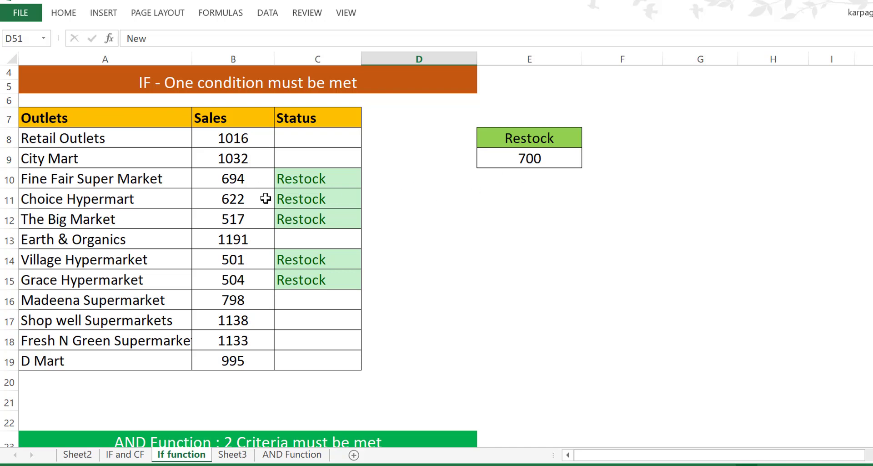
scroll(343, 191, "down", 5)
scroll(297, 194, "down", 1)
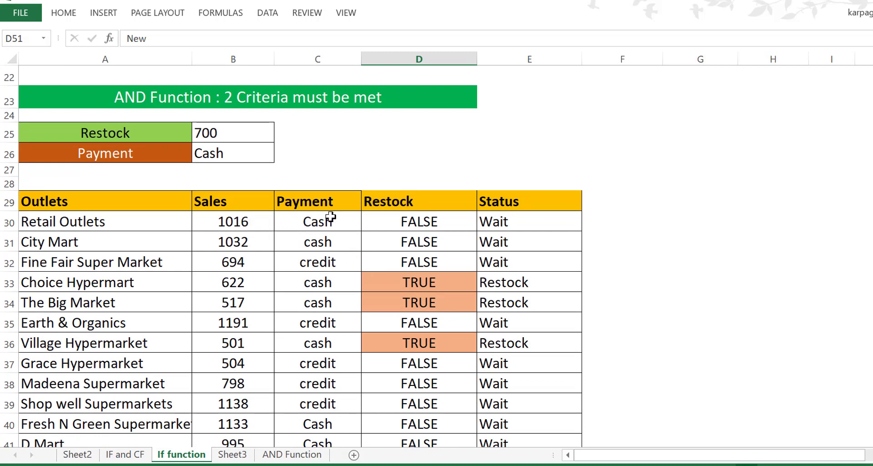
scroll(331, 217, "down", 1)
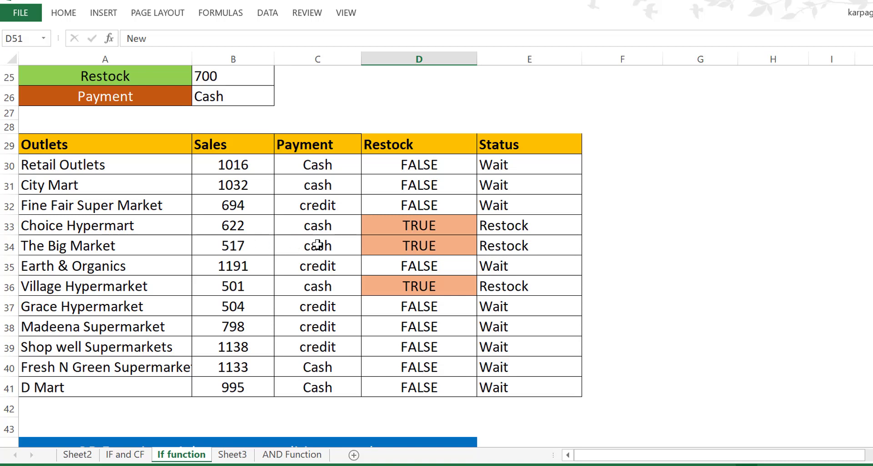
scroll(317, 245, "down", 7)
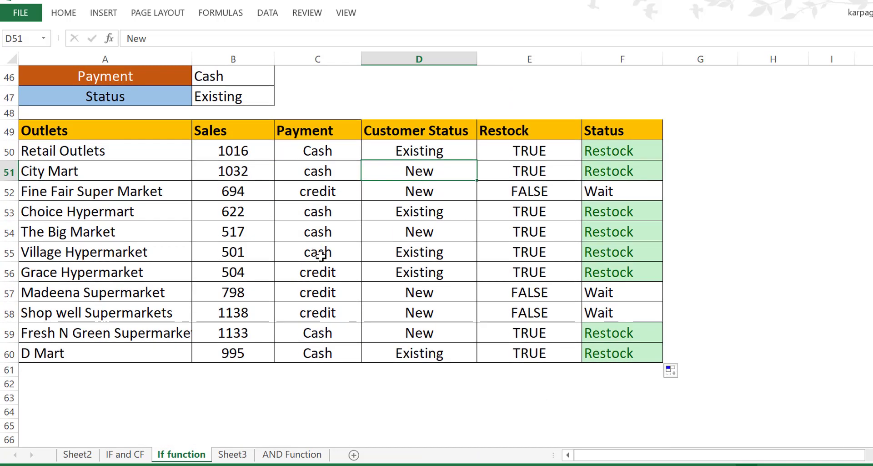
scroll(320, 257, "up", 1)
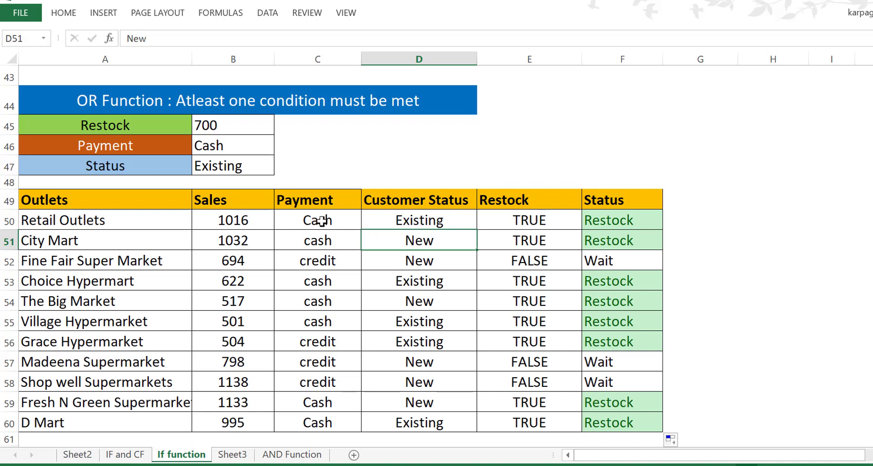
scroll(322, 221, "down", 1)
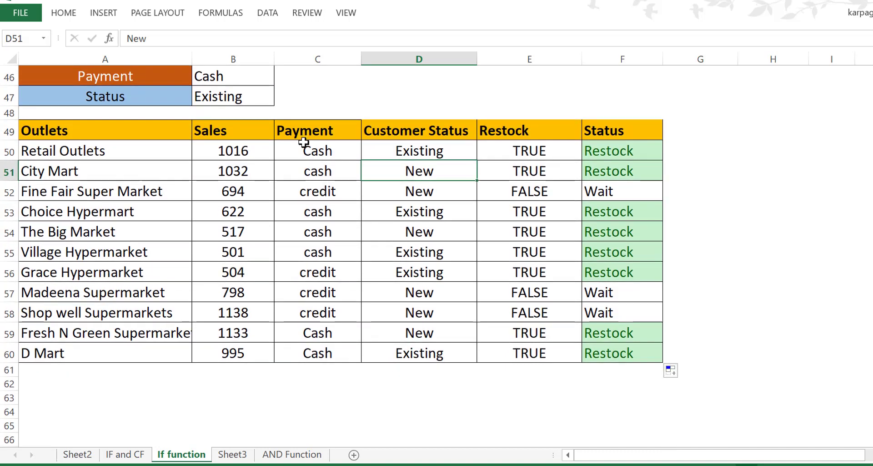